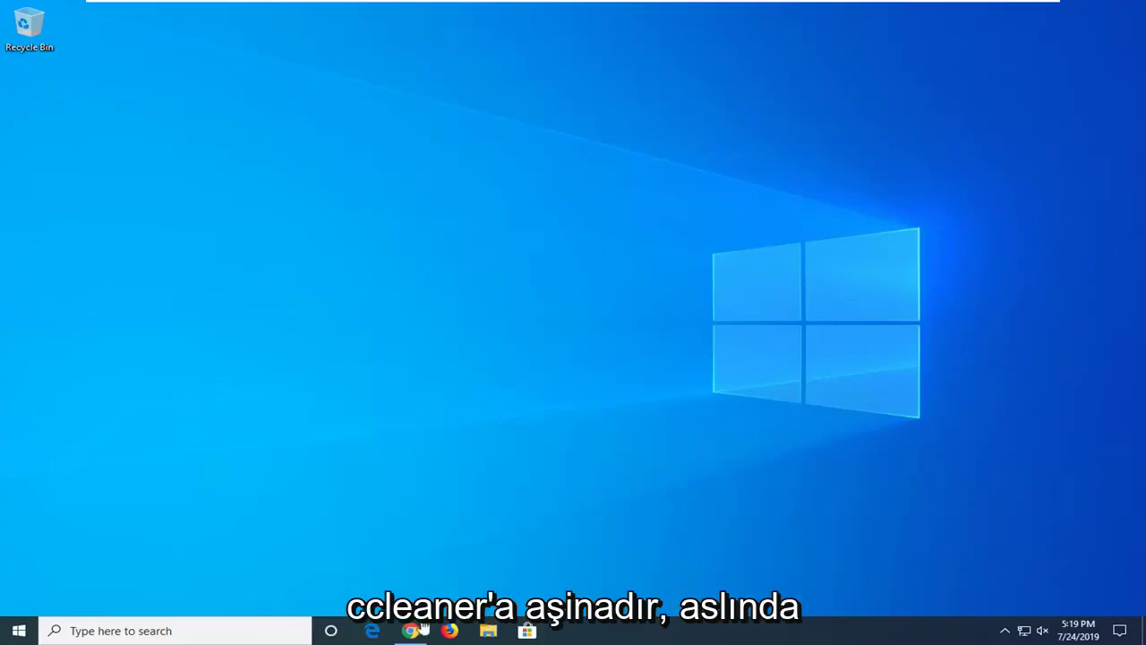
# Search Windows for "ccleaner" and open the CCleaner app.
pyautogui.click(20, 632)
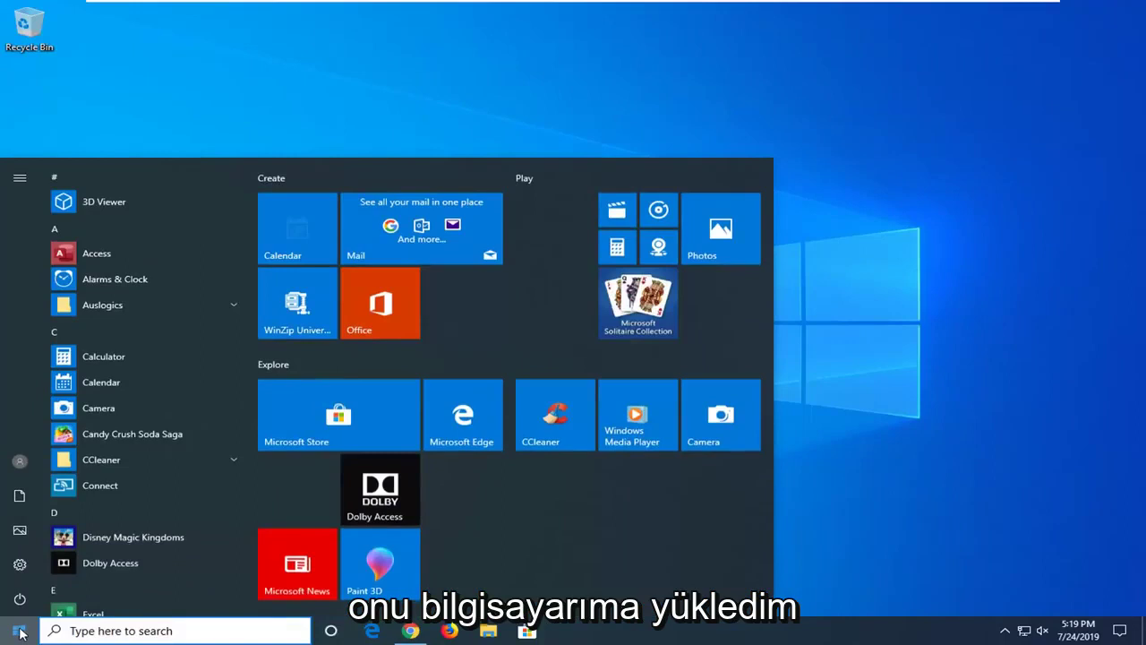
pyautogui.write('ccleaner')
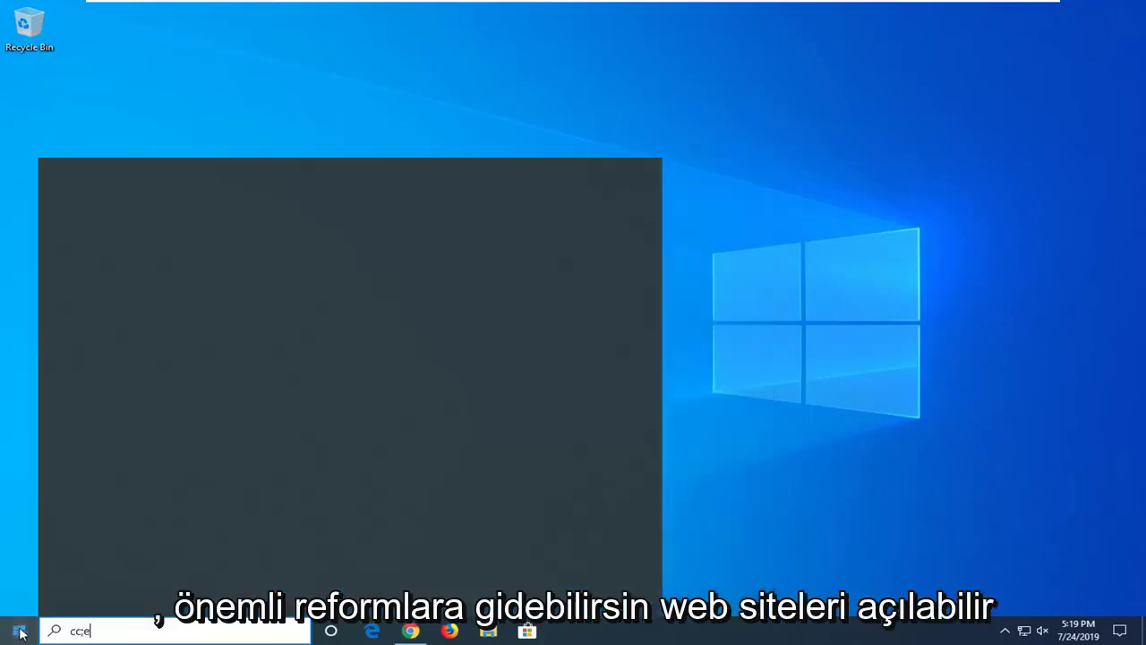
pyautogui.press('BackSpace')
pyautogui.press('BackSpace')
pyautogui.press('BackSpace')
pyautogui.press('BackSpace')
pyautogui.press('BackSpace')
pyautogui.press('BackSpace')
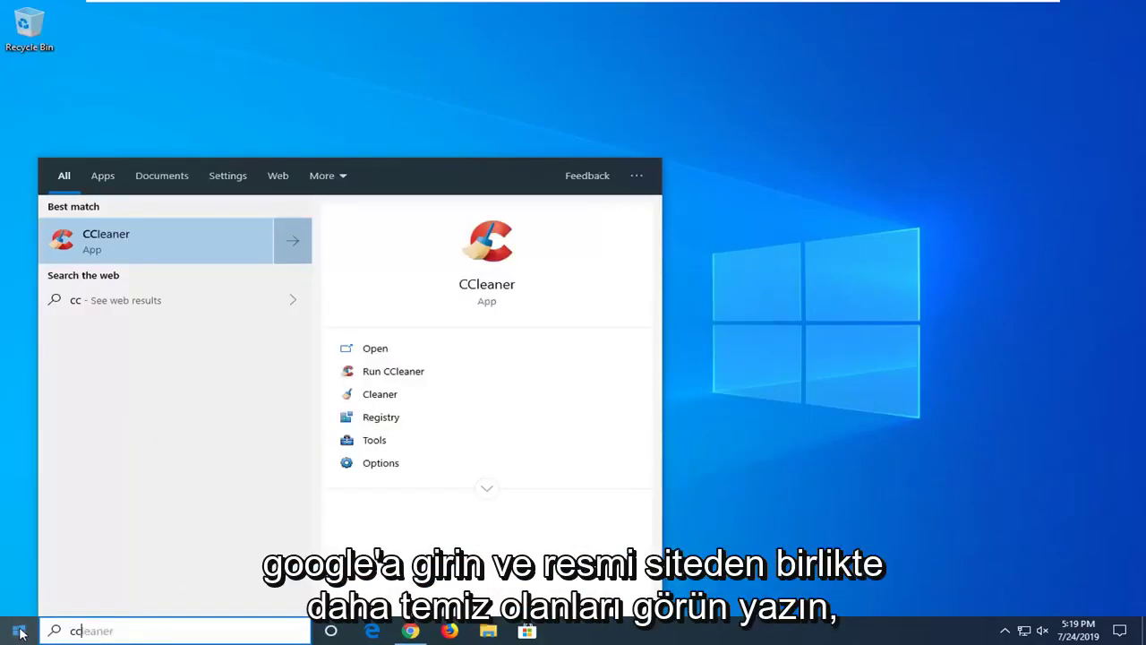
pyautogui.write('leaner')
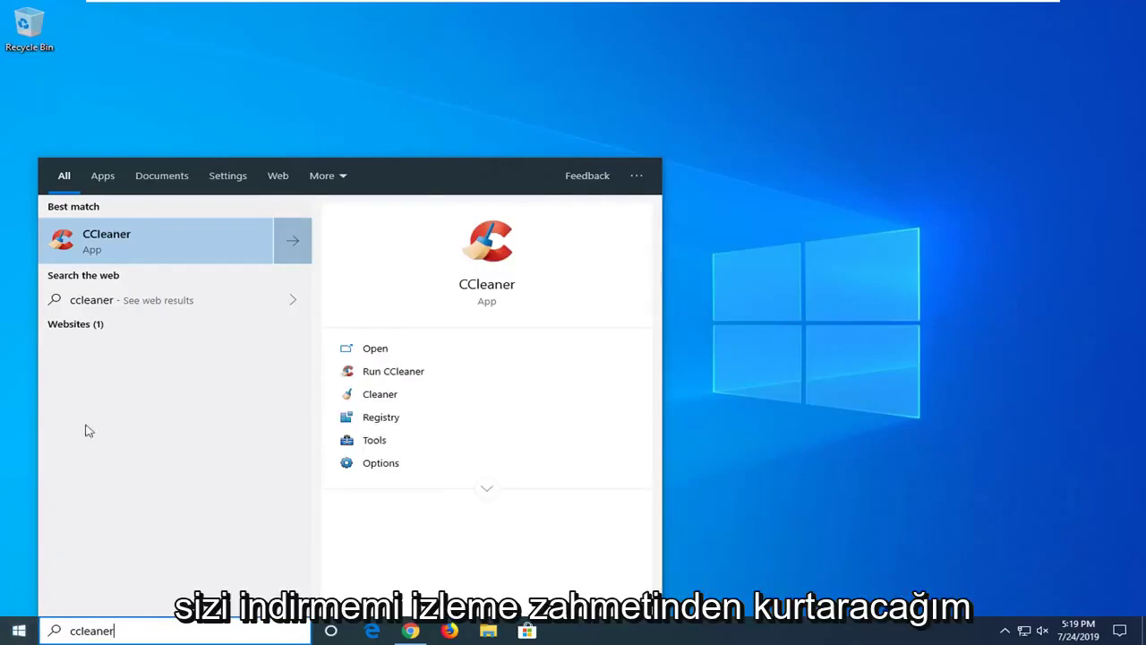
pyautogui.click(125, 241)
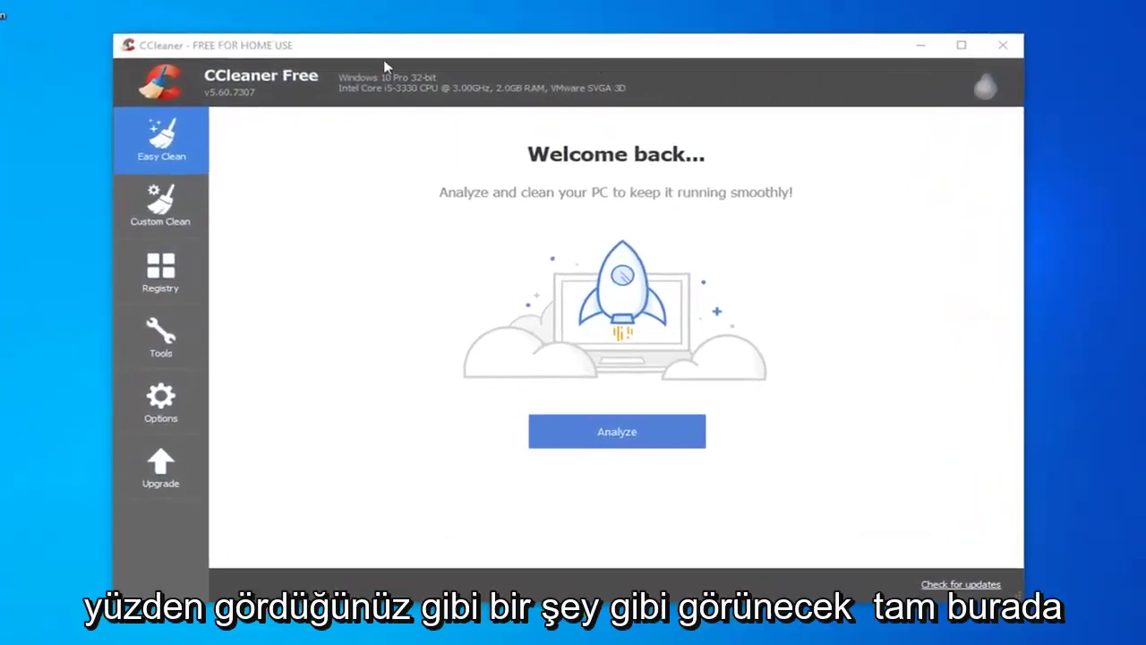
pyautogui.moveTo(379, 46)
pyautogui.mouseDown()
pyautogui.moveTo(402, 45)
pyautogui.moveTo(375, 60)
pyautogui.mouseUp()
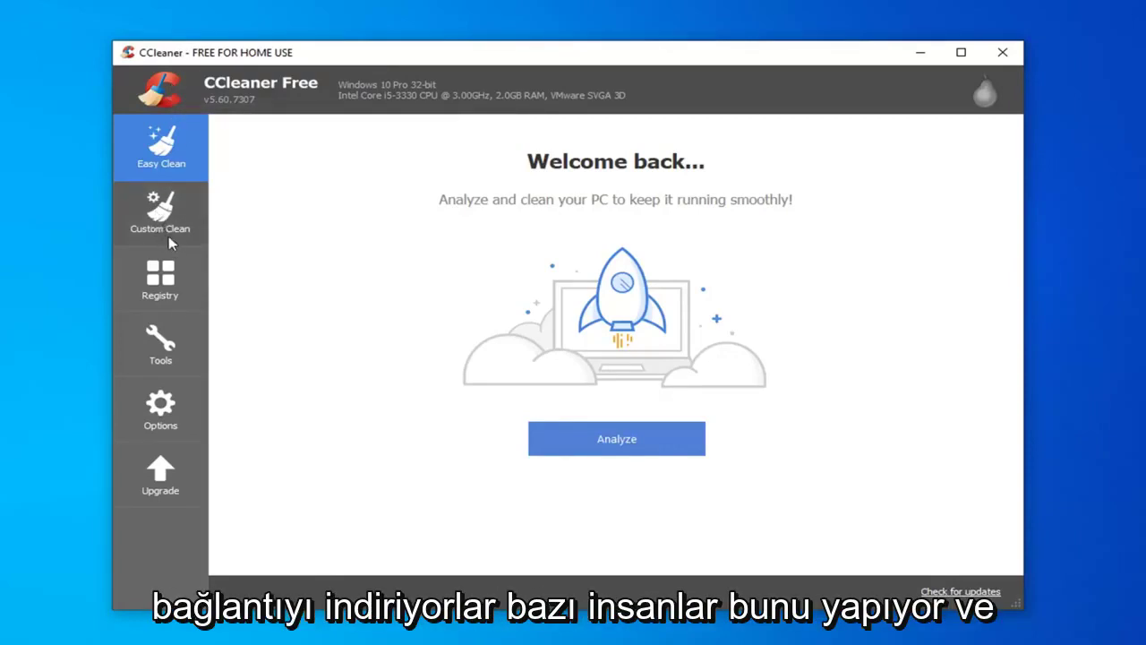
# Scan the registry for issues in CCleaner with all Registry Cleaner categories selected.
pyautogui.click(156, 417)
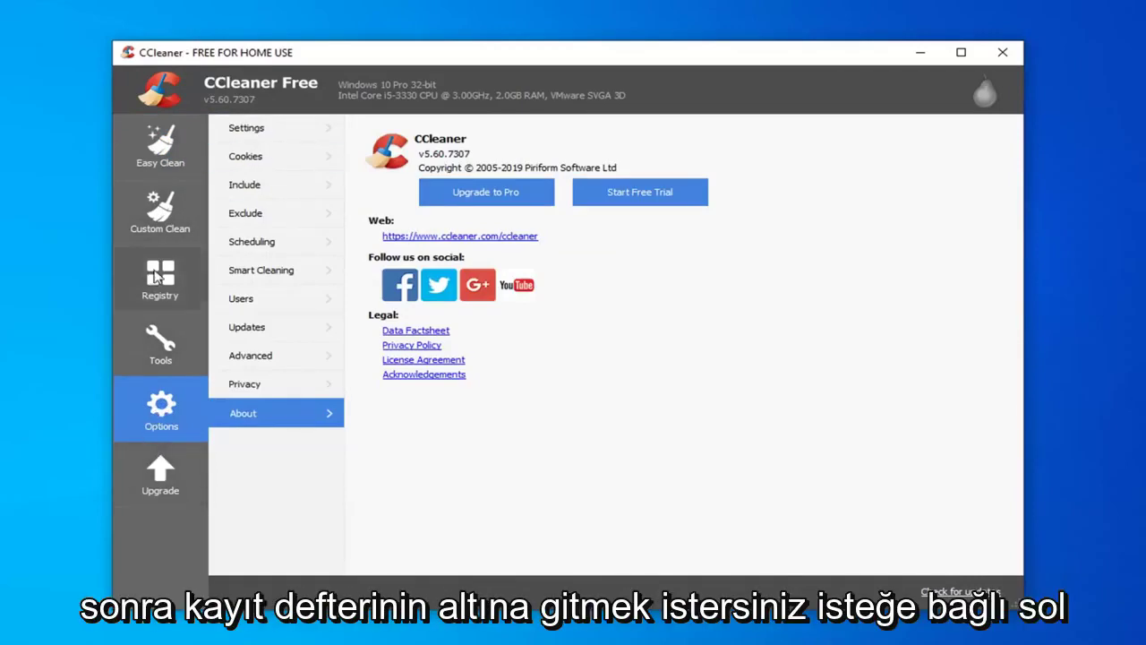
pyautogui.click(152, 279)
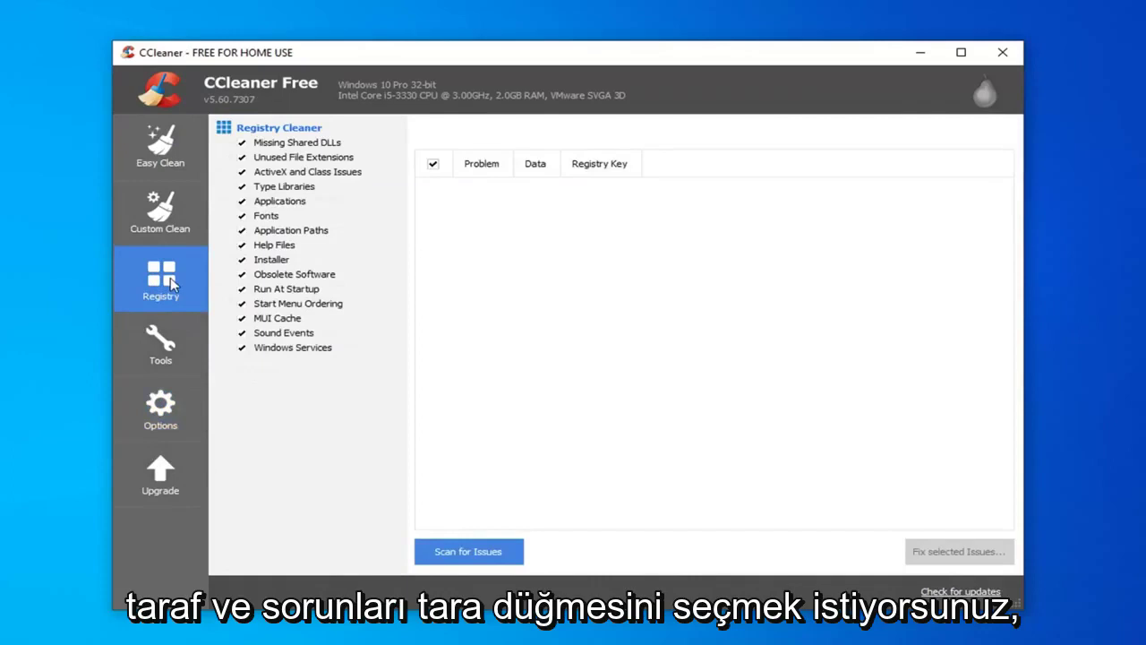
pyautogui.click(484, 553)
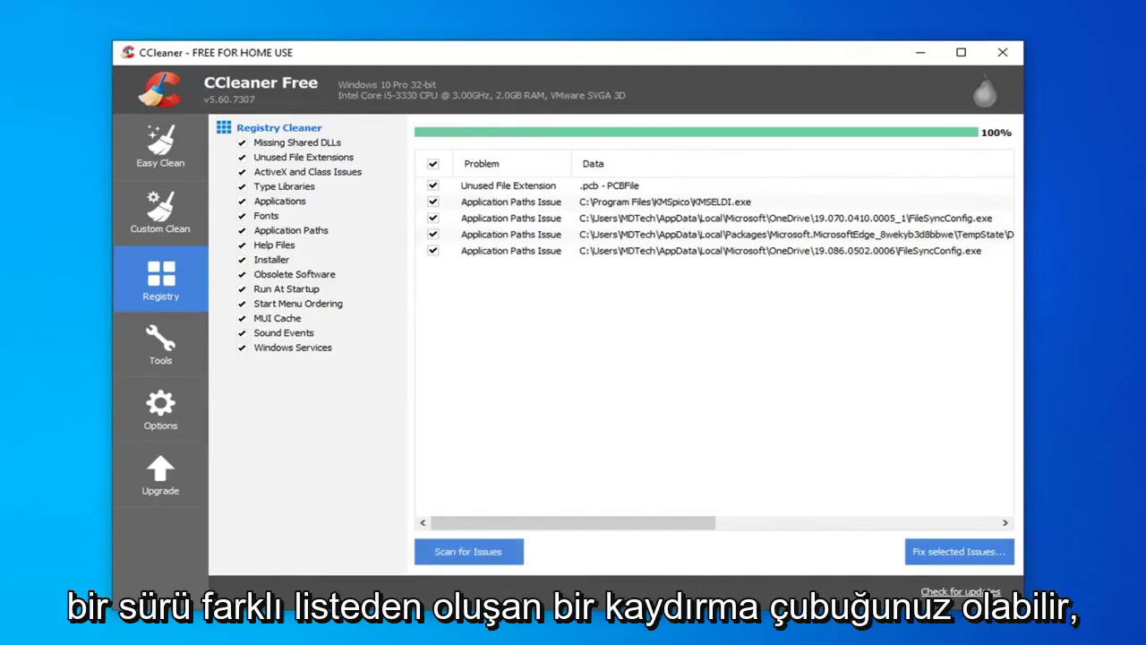
pyautogui.hscroll(3, 972, 363)
pyautogui.hscroll(-3, 952, 393)
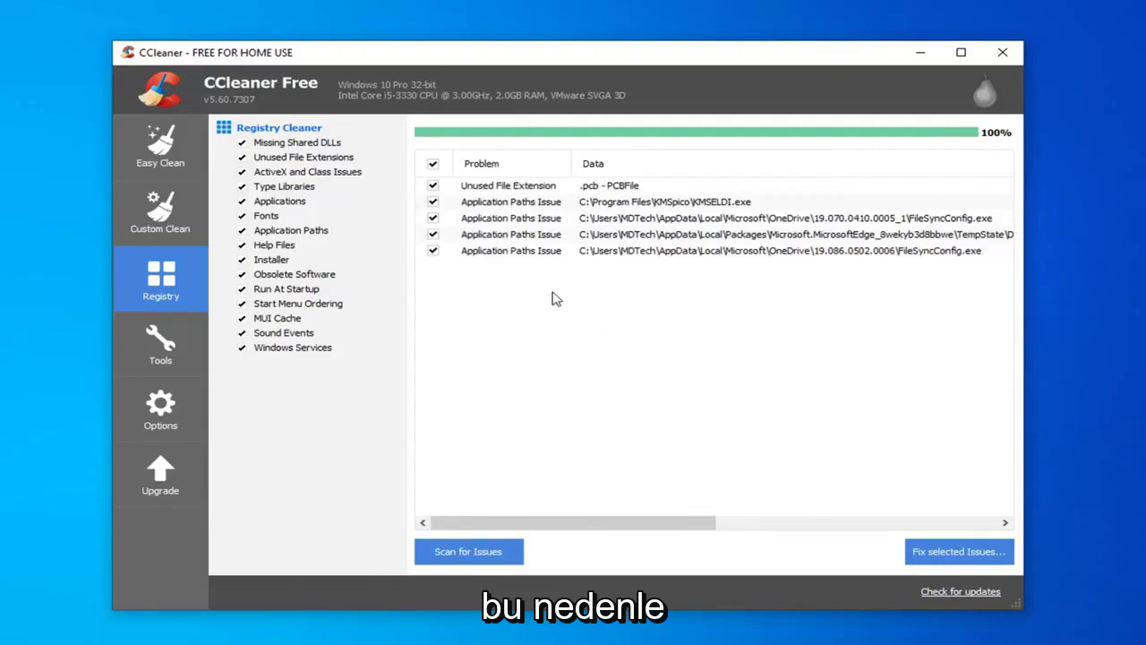
# Start fixing the selected registry issues and save a registry backup to the Desktop as 8.5.19.
pyautogui.click(955, 555)
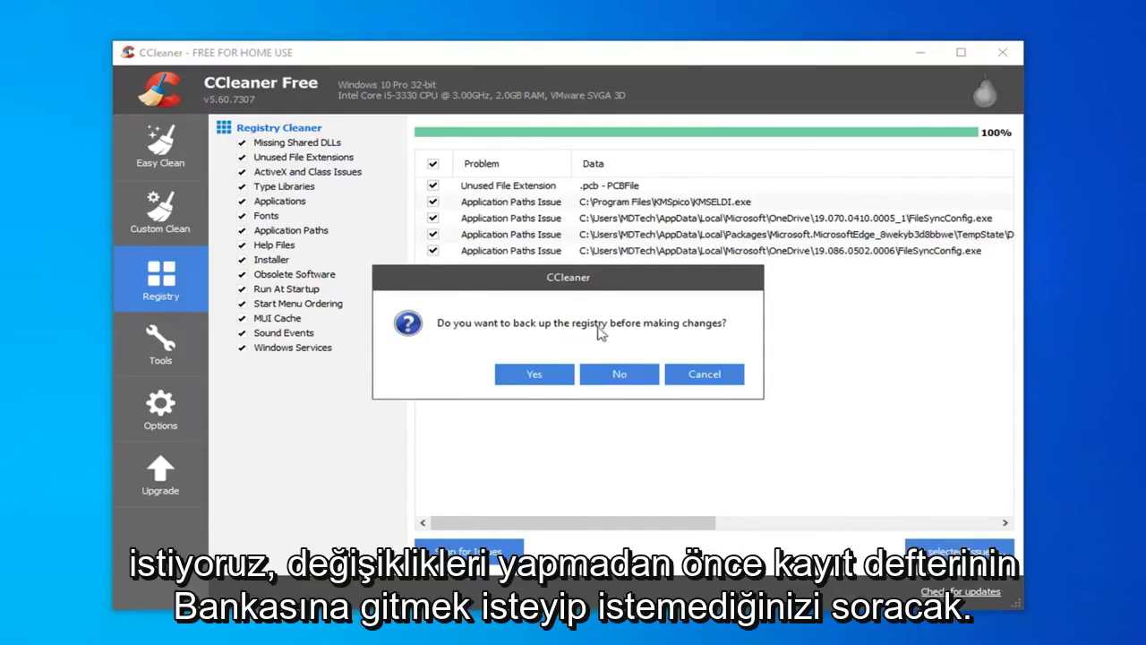
pyautogui.click(531, 376)
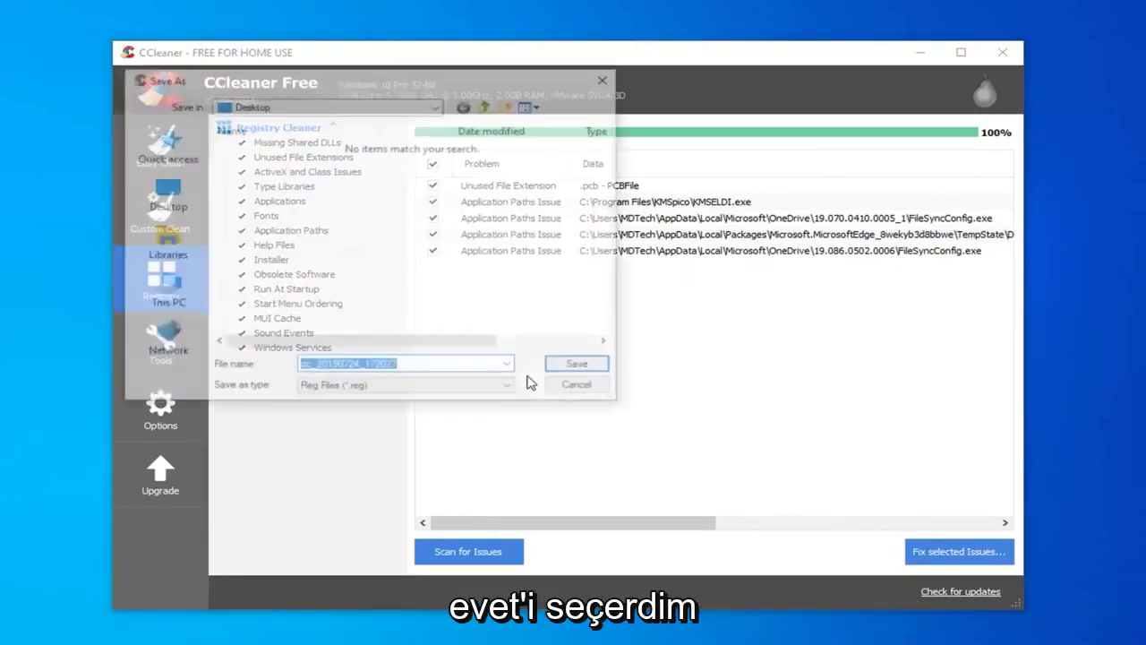
pyautogui.click(164, 193)
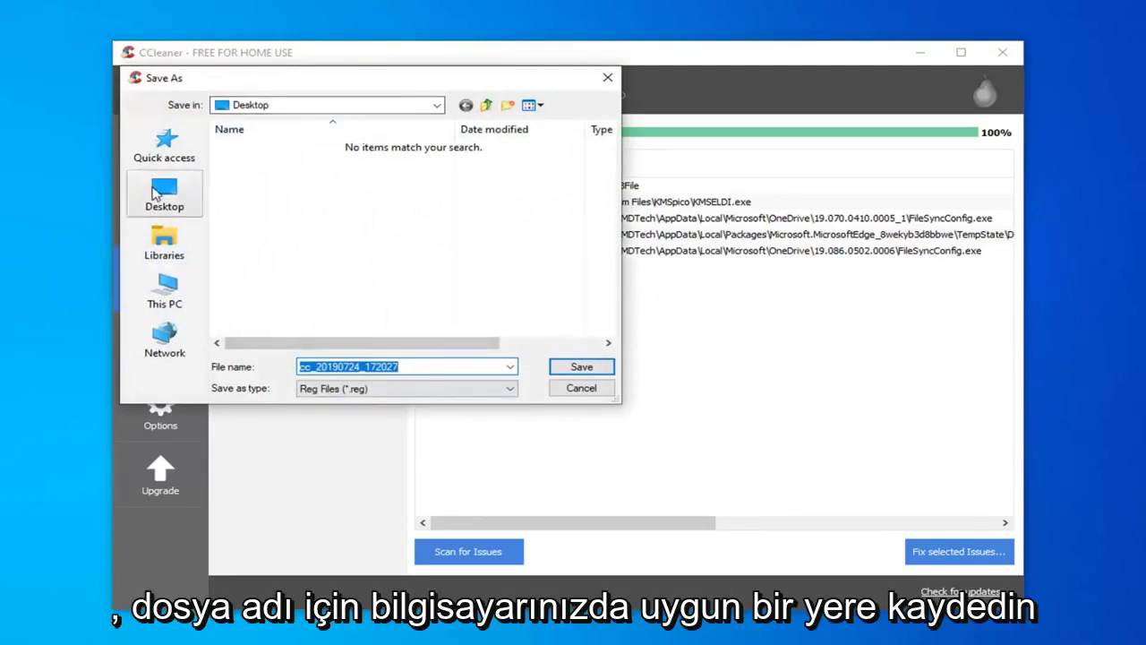
pyautogui.click(333, 366)
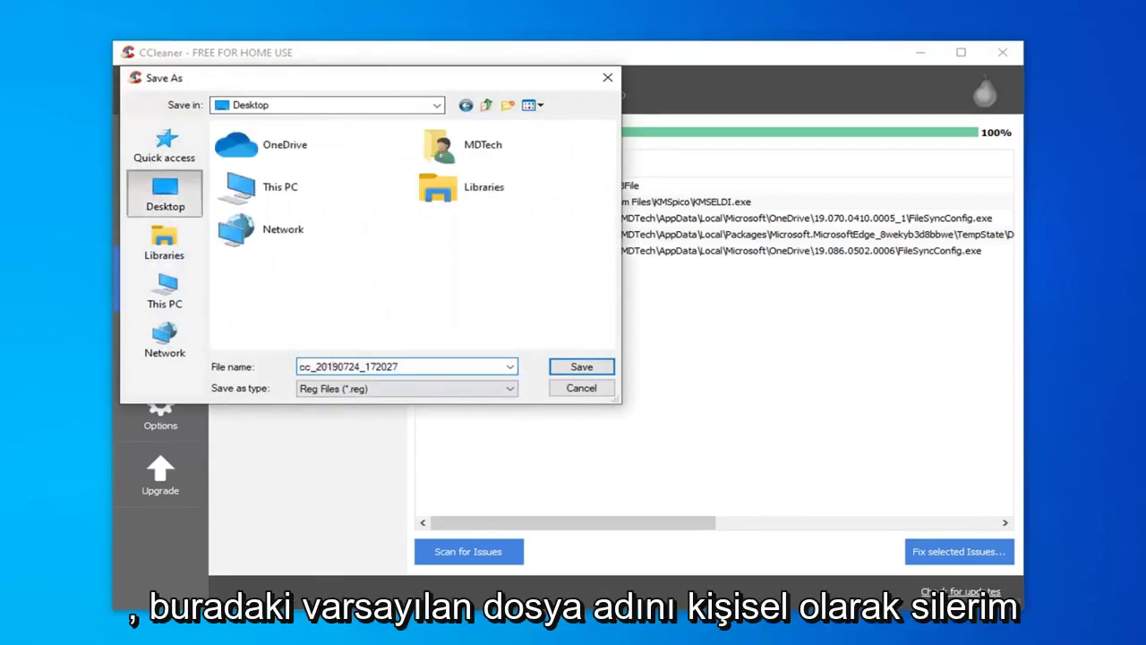
pyautogui.doubleClick(333, 366)
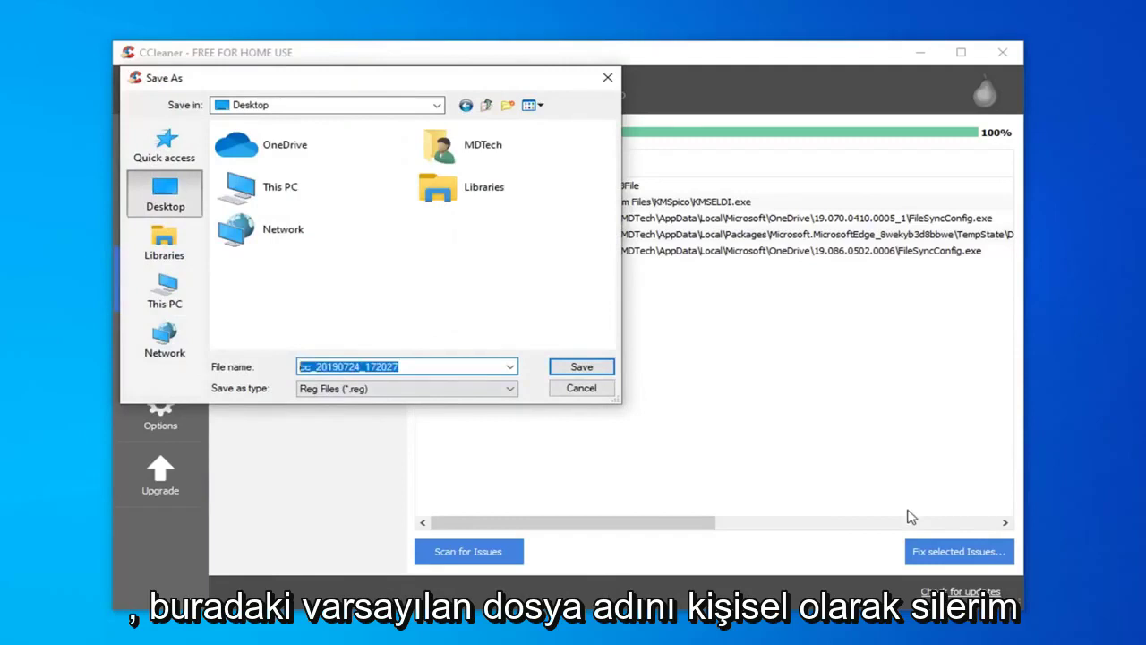
pyautogui.write('\\')
pyautogui.press('BackSpace')
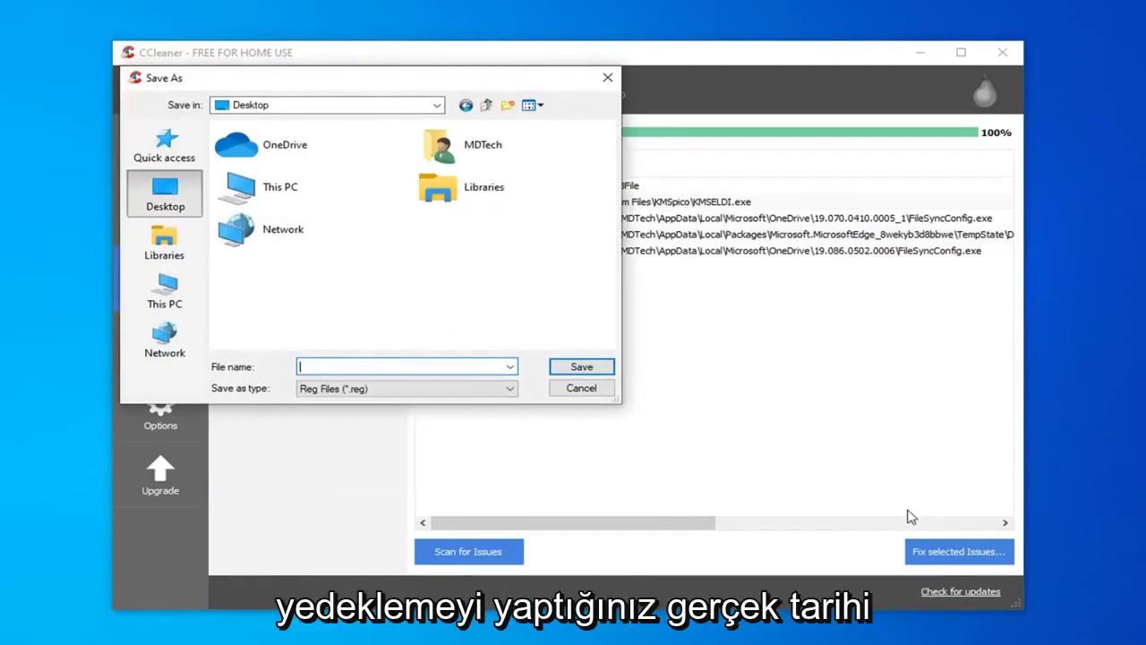
pyautogui.write('7_8')
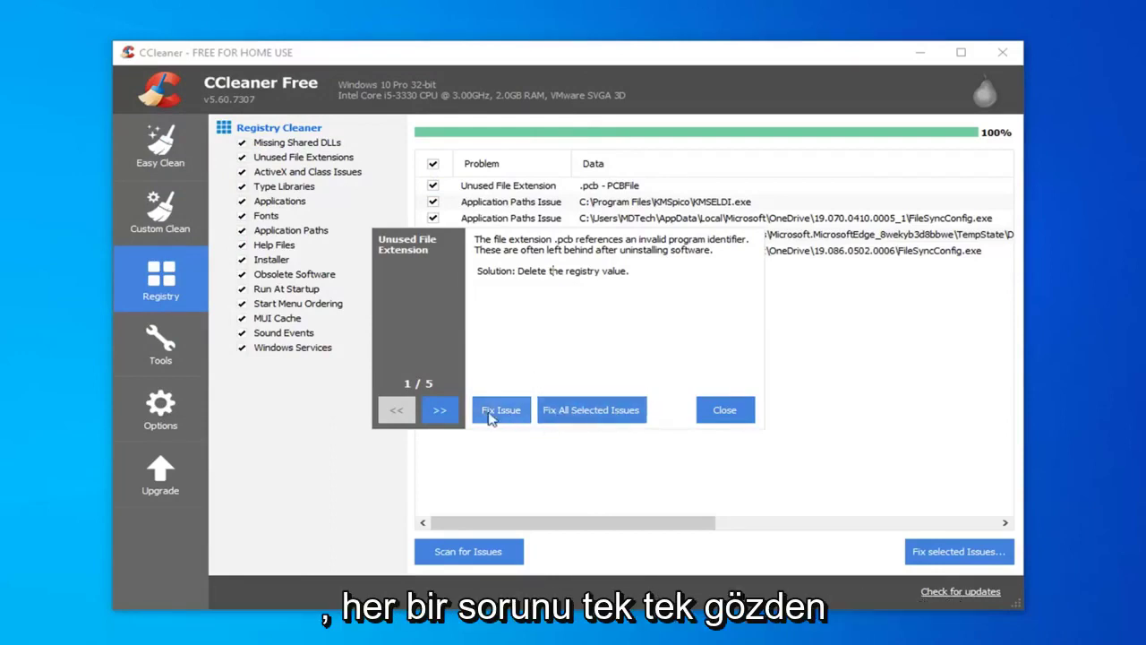
# Fix all selected registry issues at once and close CCleaner.
pyautogui.click(603, 410)
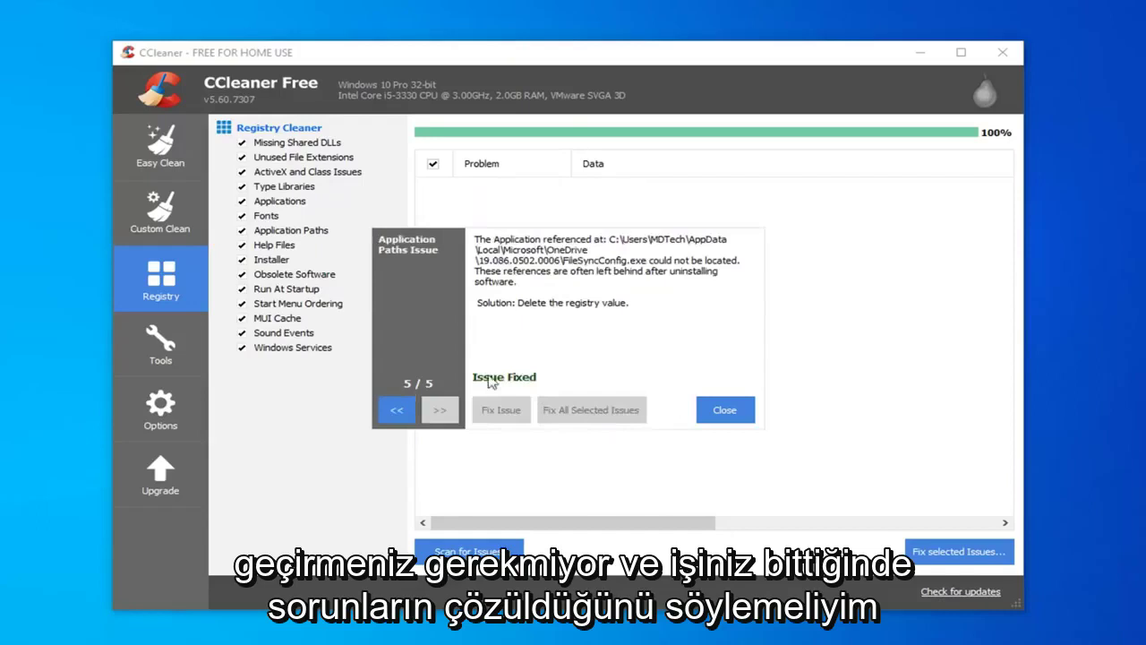
pyautogui.click(721, 411)
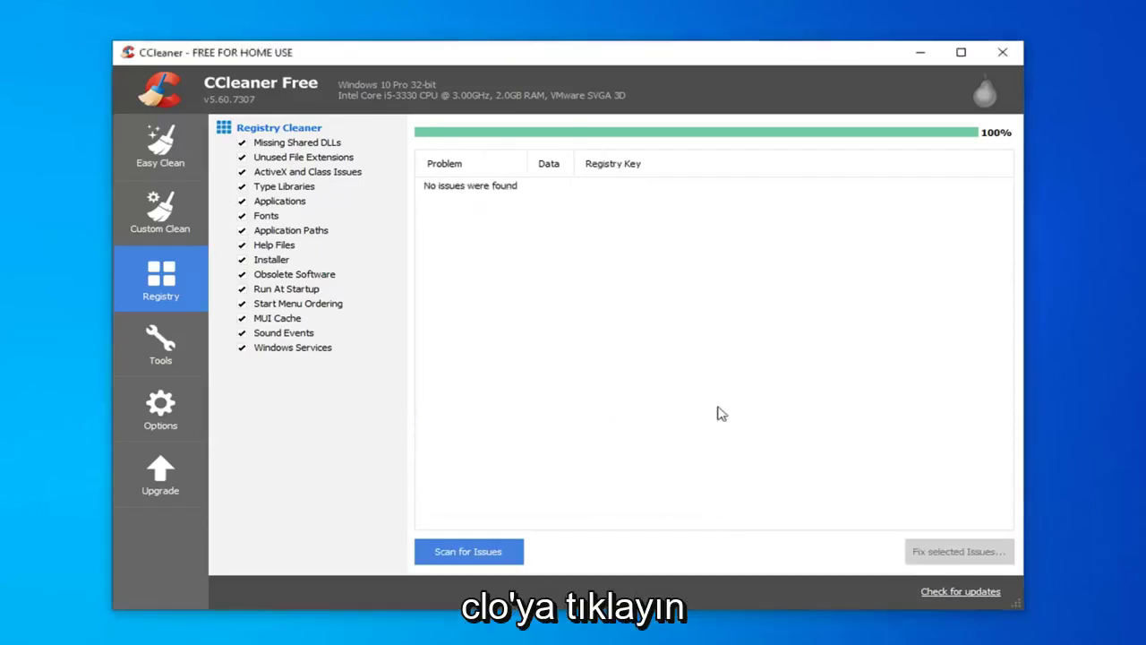
pyautogui.click(1003, 52)
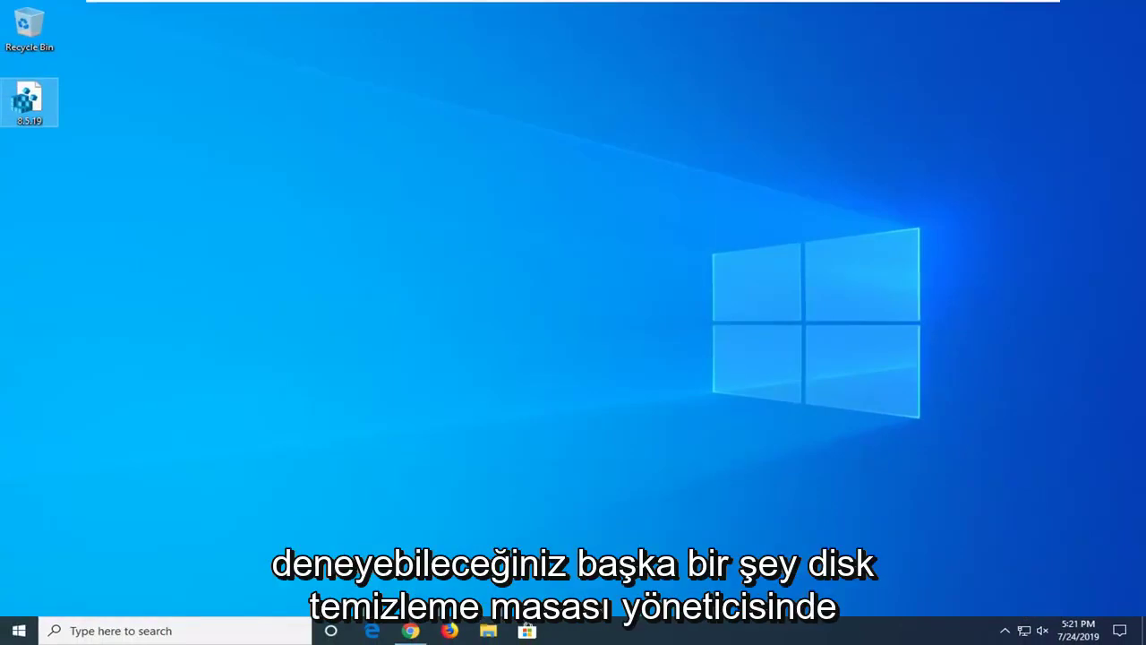
# Search Windows for "disk cleanup" and open Disk Cleanup for the C: drive.
pyautogui.click(15, 631)
pyautogui.write('disk ')
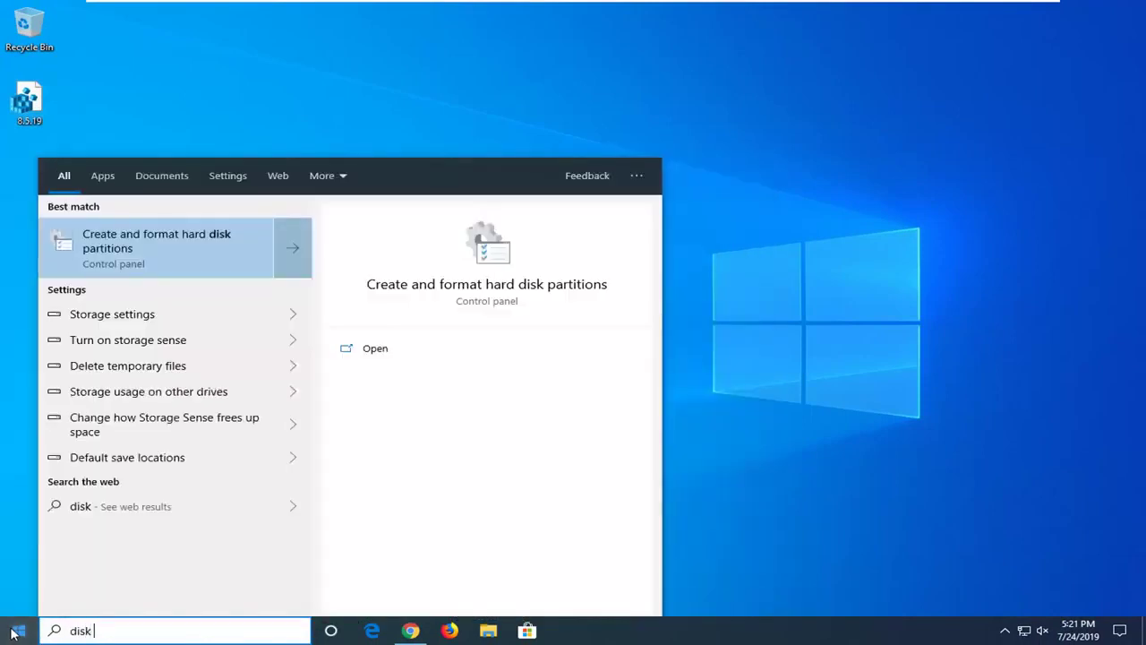
pyautogui.write('cleanup')
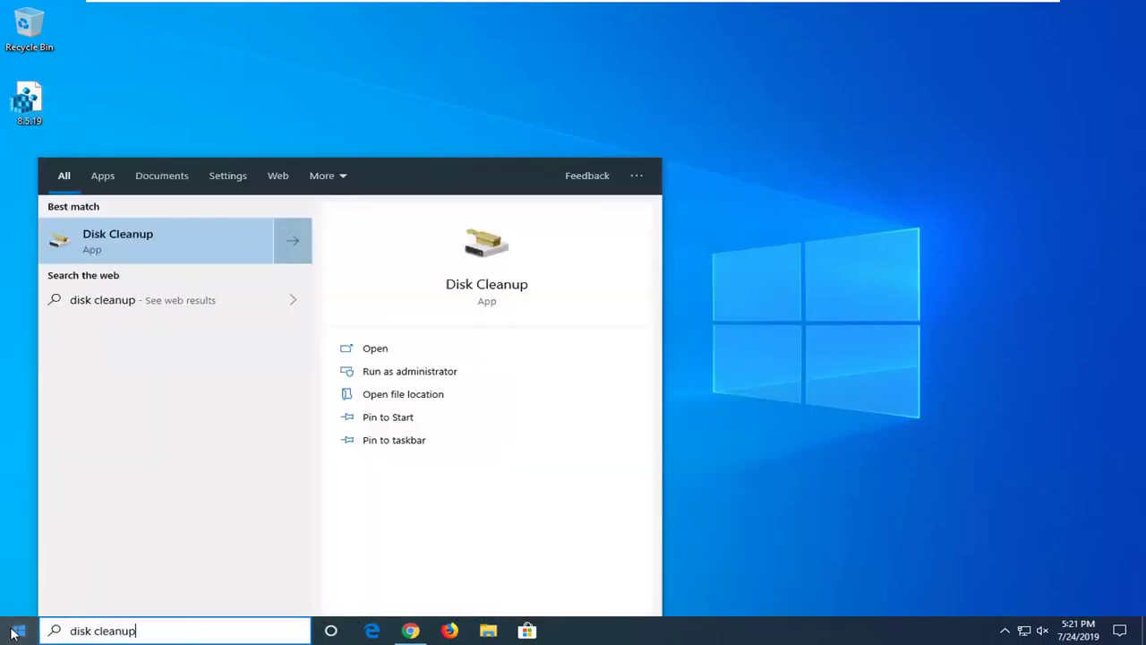
pyautogui.click(128, 236)
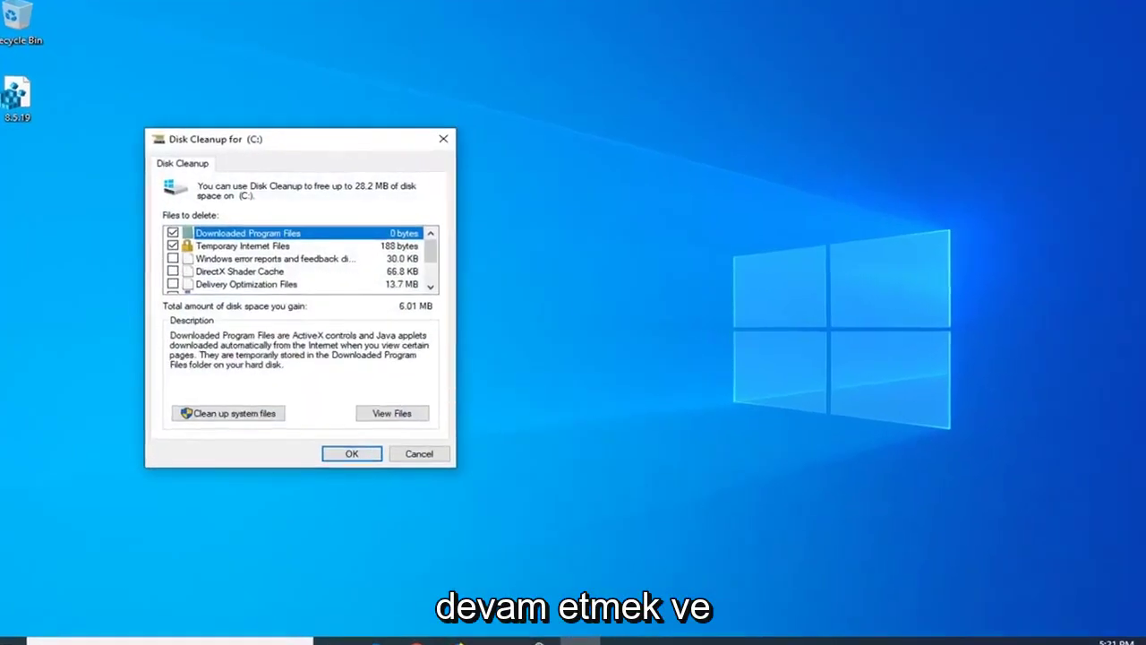
pyautogui.moveTo(344, 133); pyautogui.dragTo(599, 130)
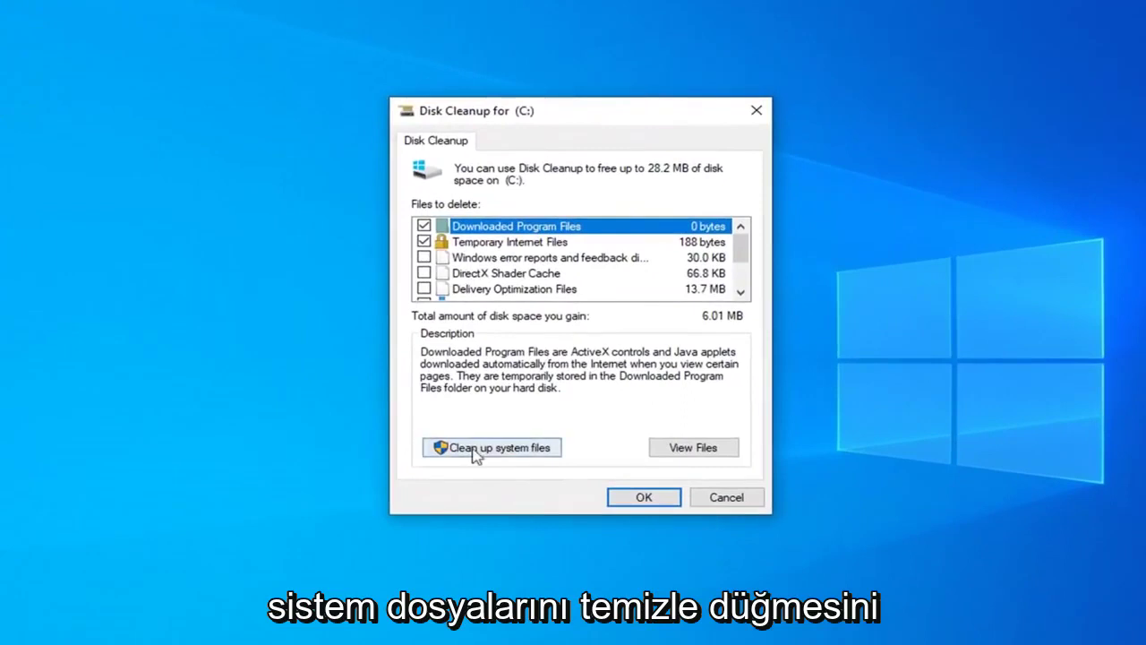
# Rescan the C: drive with system files included and permanently delete the preselected files.
pyautogui.click(475, 451)
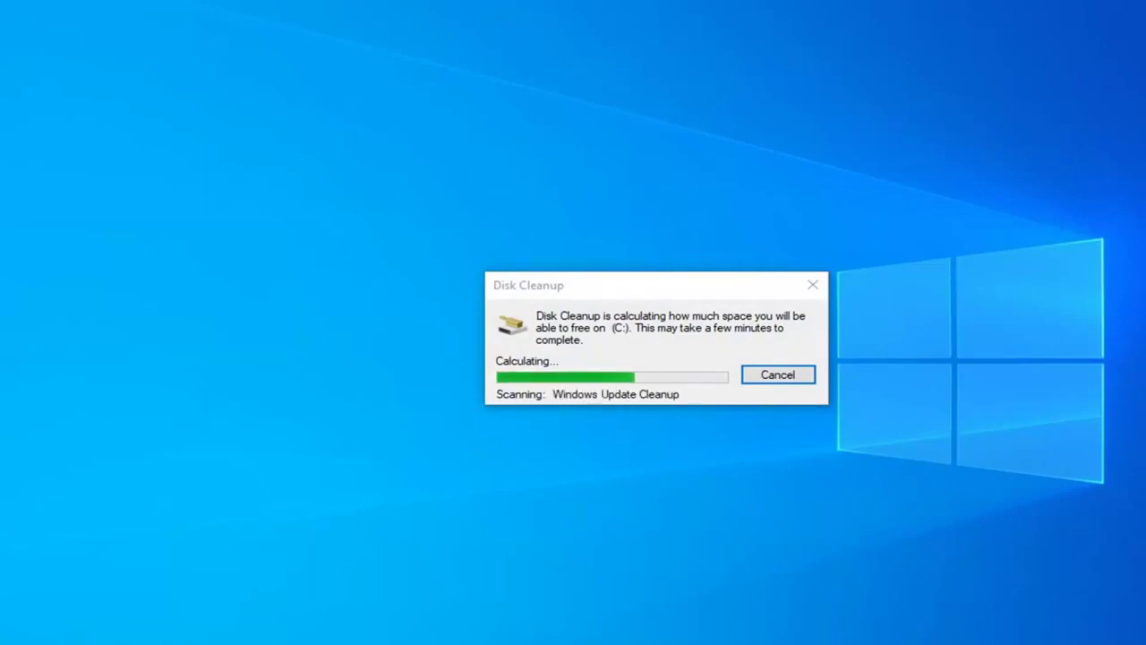
pyautogui.moveTo(353, 151); pyautogui.dragTo(550, 106)
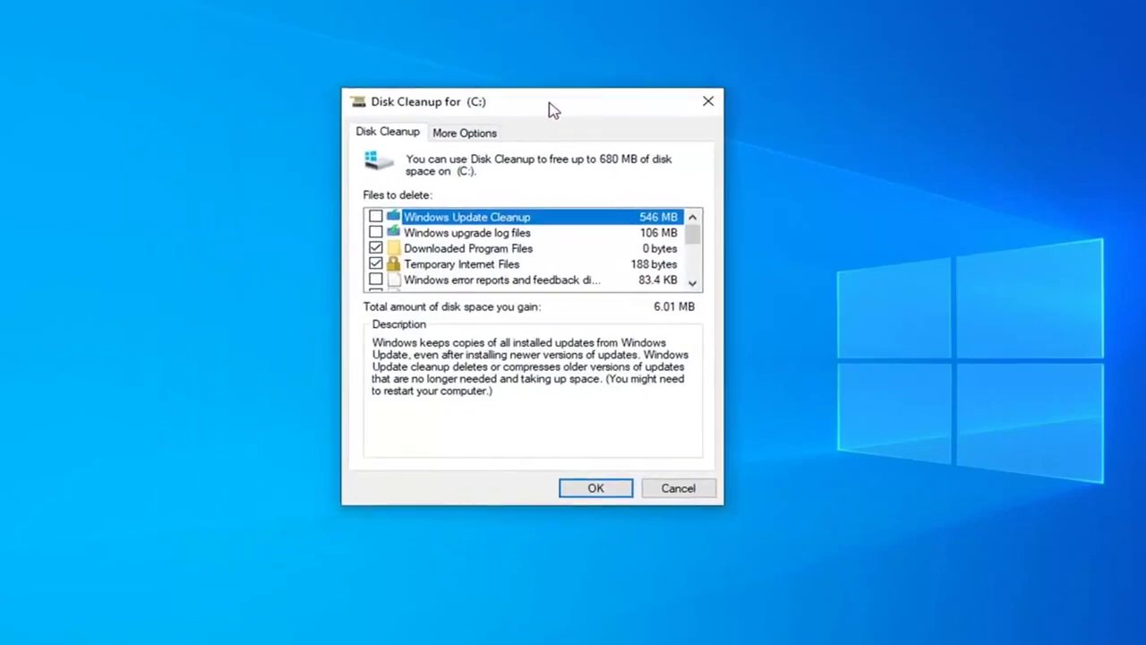
pyautogui.click(595, 491)
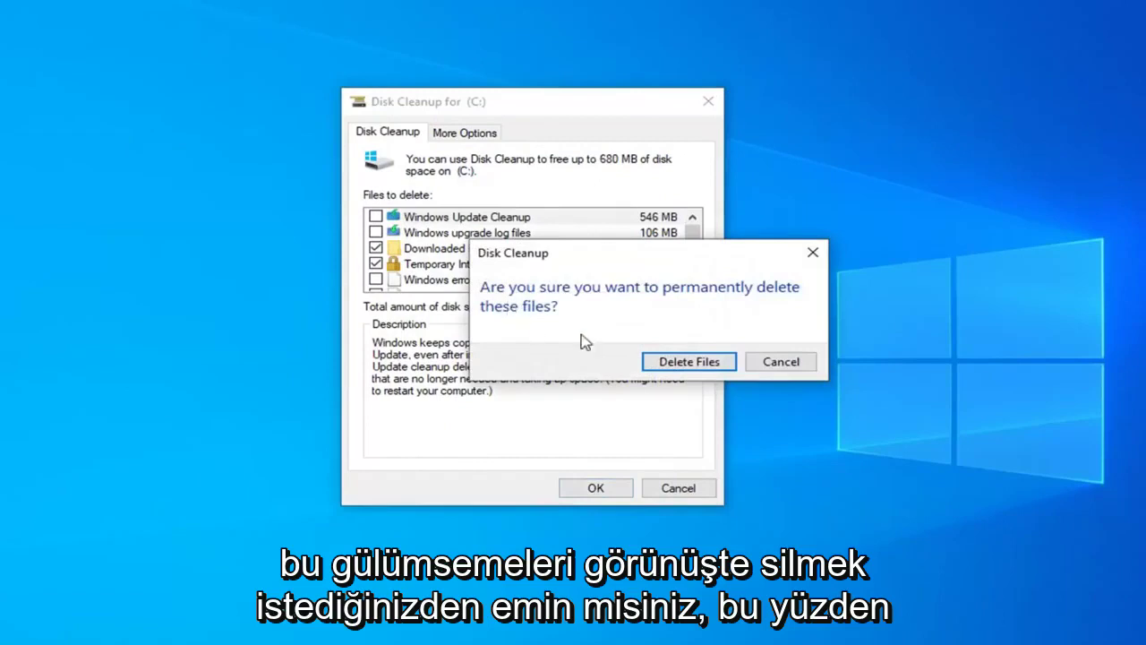
pyautogui.click(678, 363)
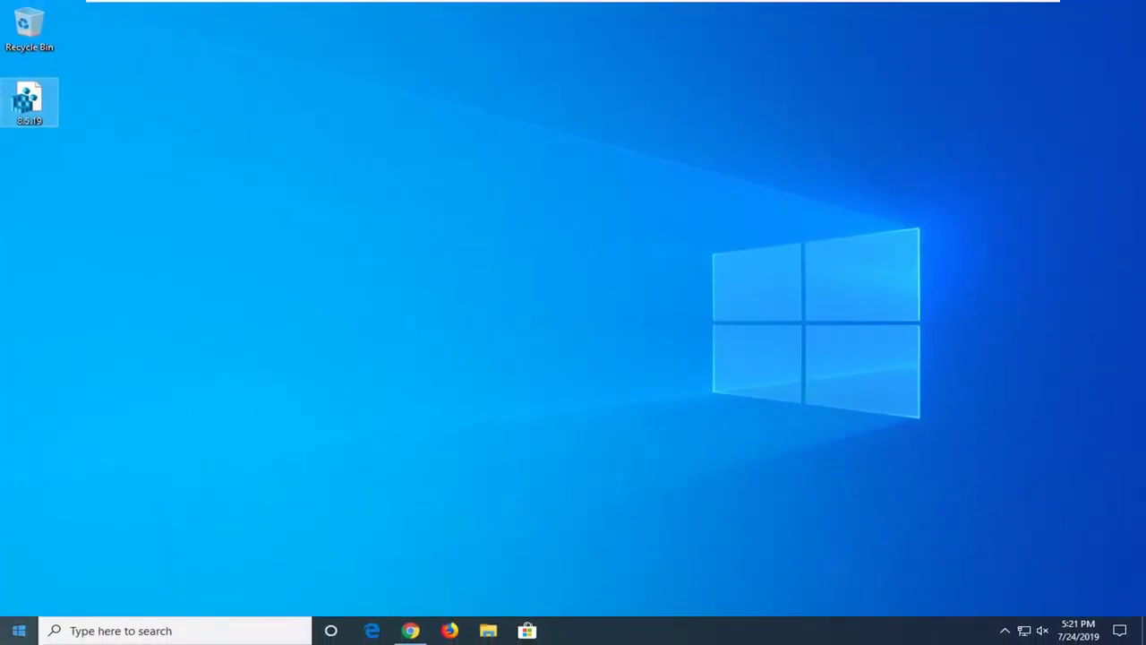
# Search Windows for "cmd" and run Command Prompt as administrator, allowing it to make changes.
pyautogui.click(12, 633)
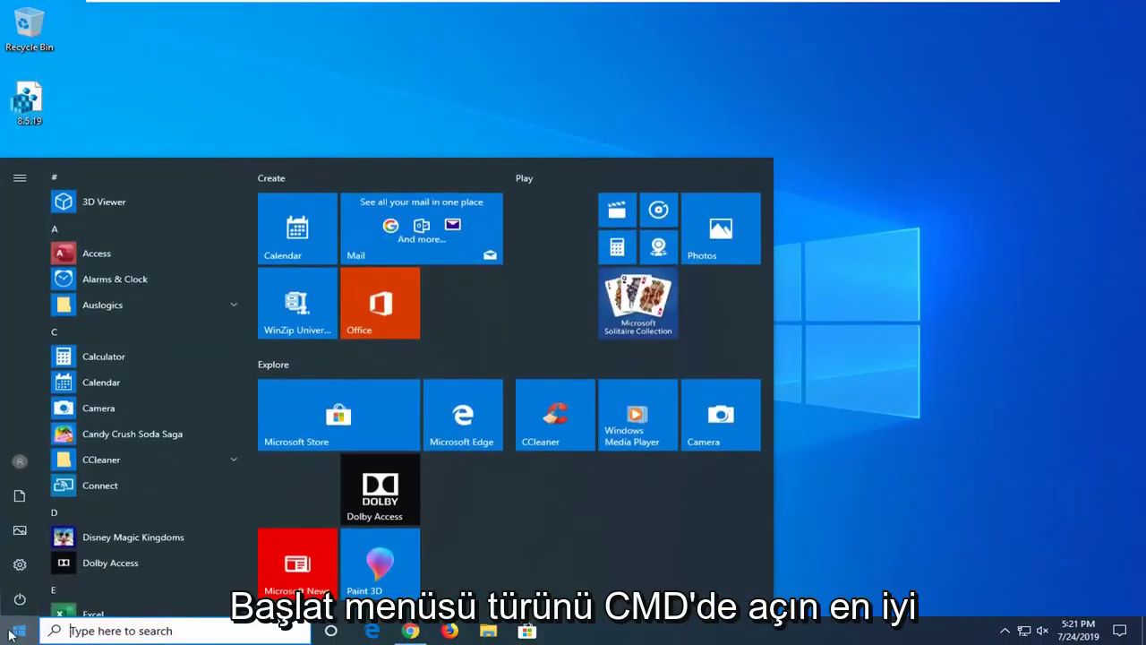
pyautogui.write('cmd')
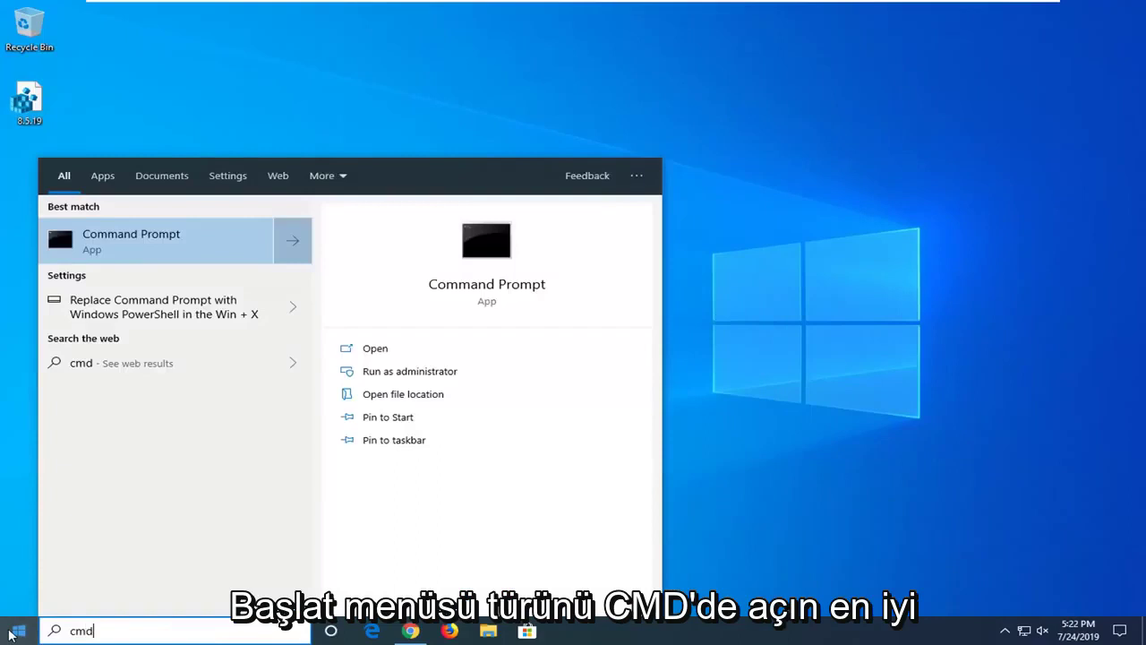
pyautogui.rightClick(127, 253)
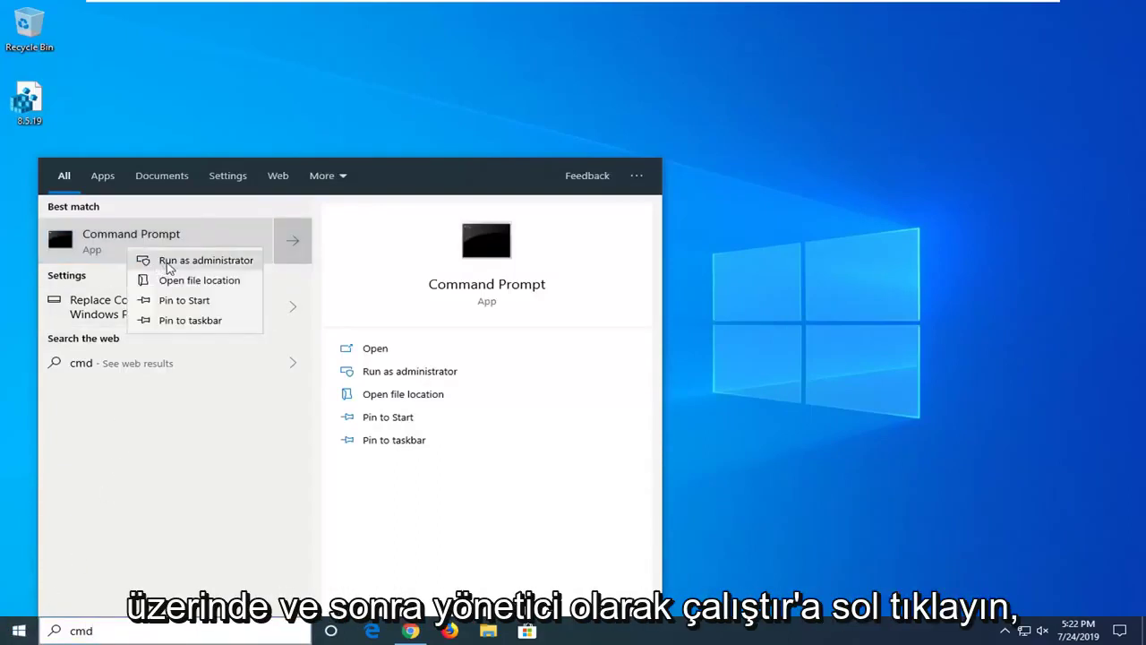
pyautogui.click(168, 261)
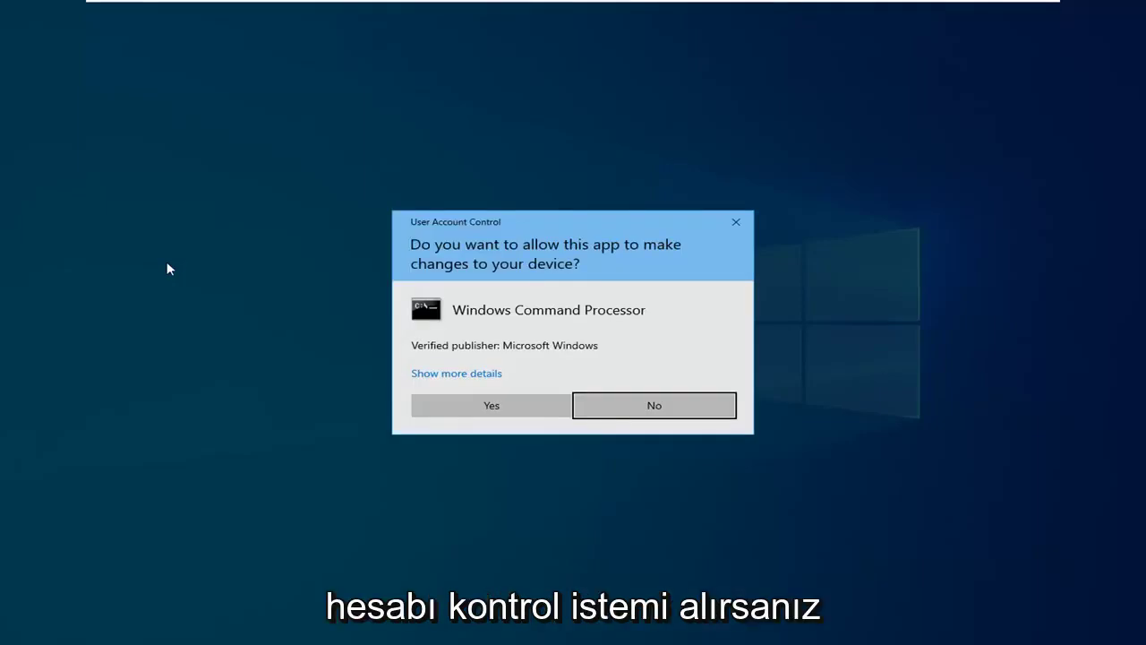
pyautogui.click(456, 407)
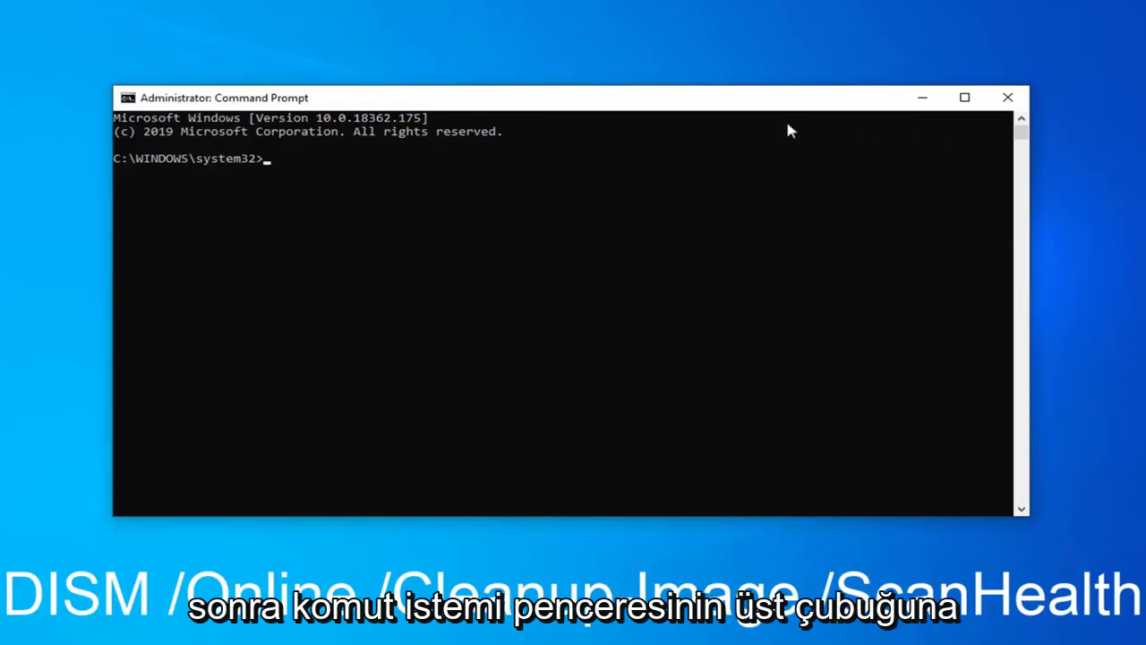
# Paste and run DISM /Online /Cleanup-Image /ScanHealth in the Command Prompt, and close the window.
pyautogui.rightClick(507, 105)
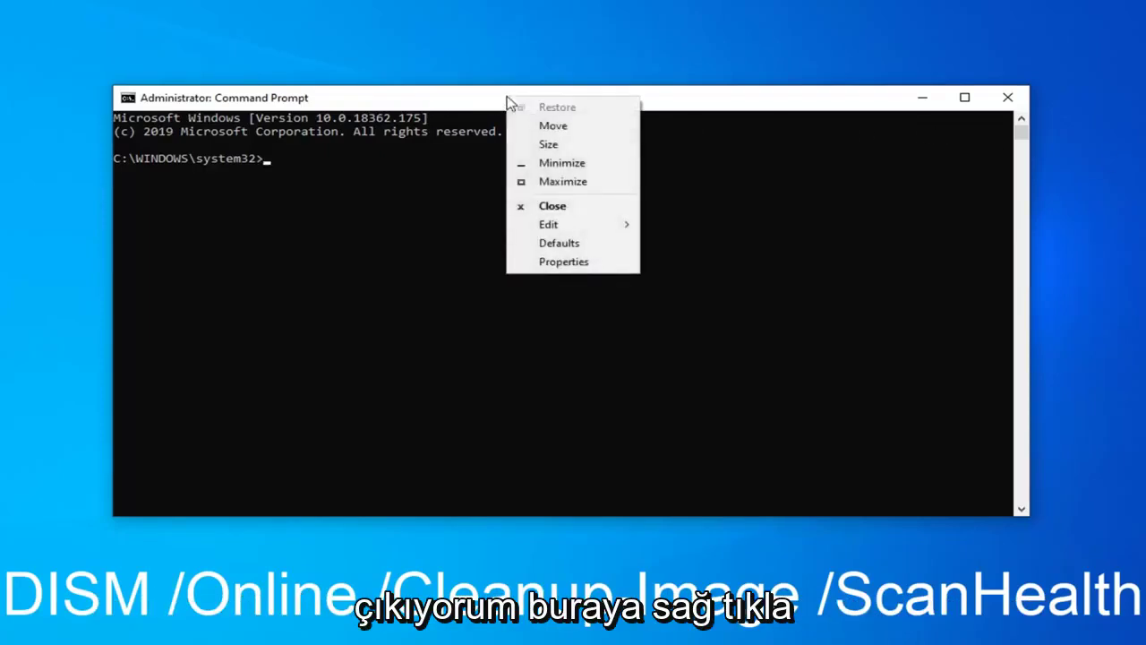
pyautogui.click(541, 230)
pyautogui.click(678, 261)
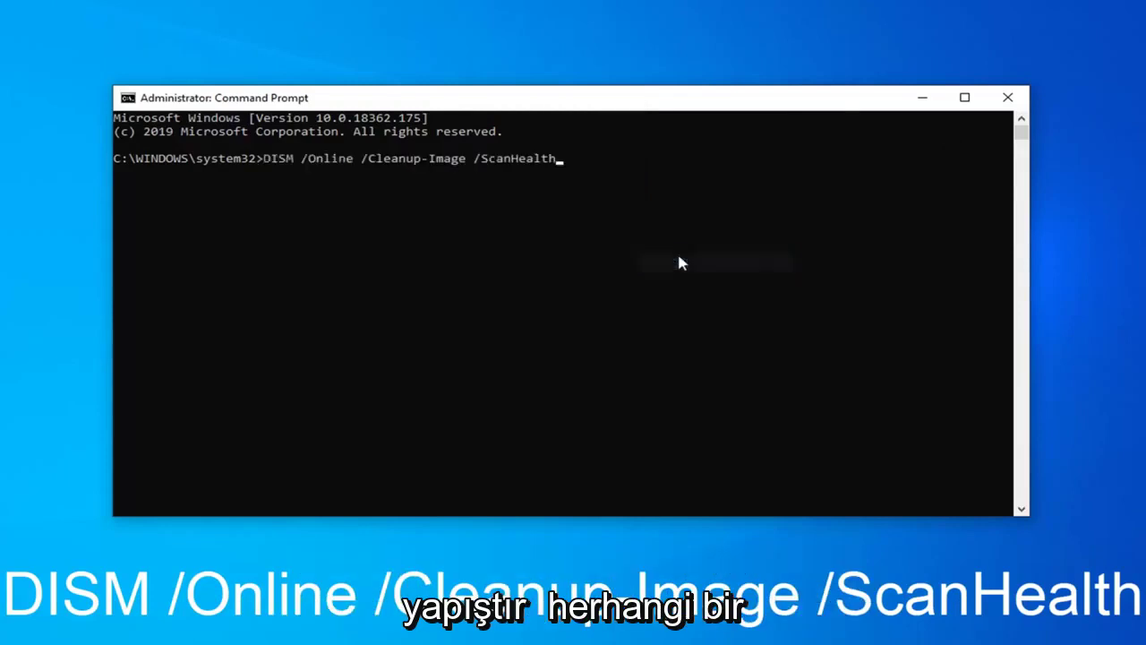
pyautogui.press('Return')
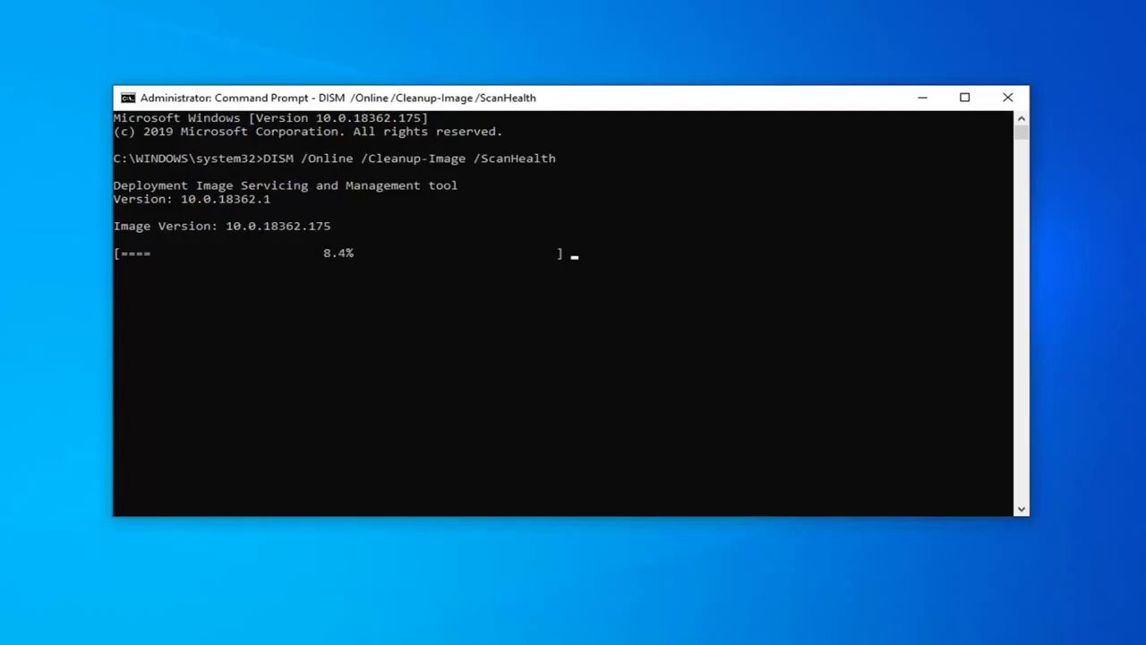
pyautogui.click(1007, 97)
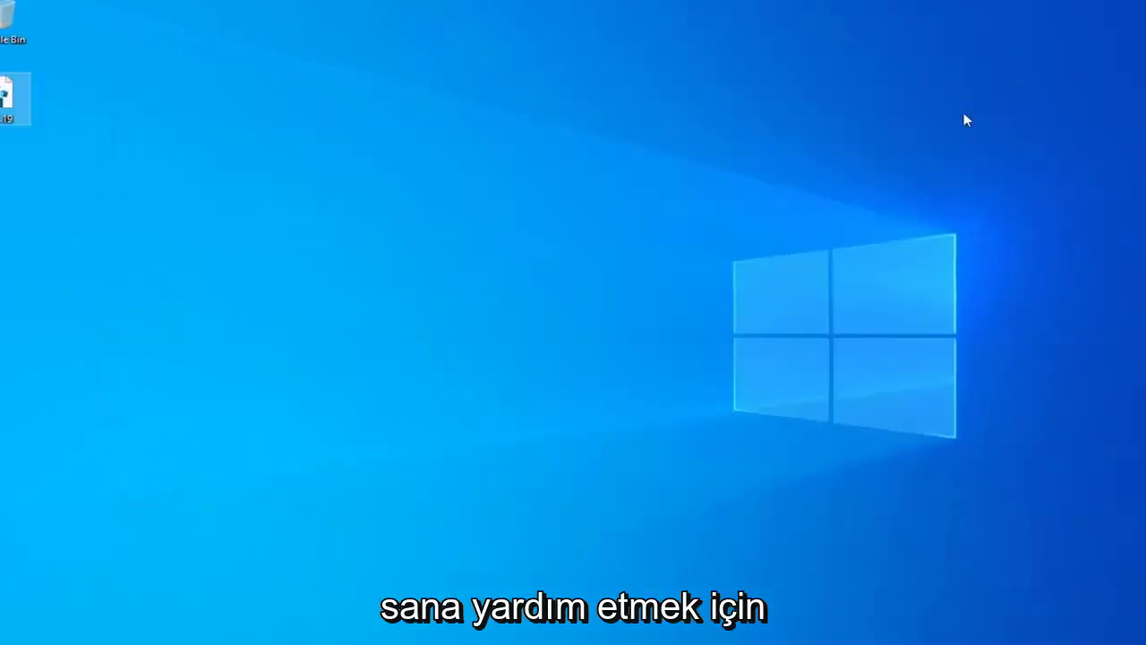